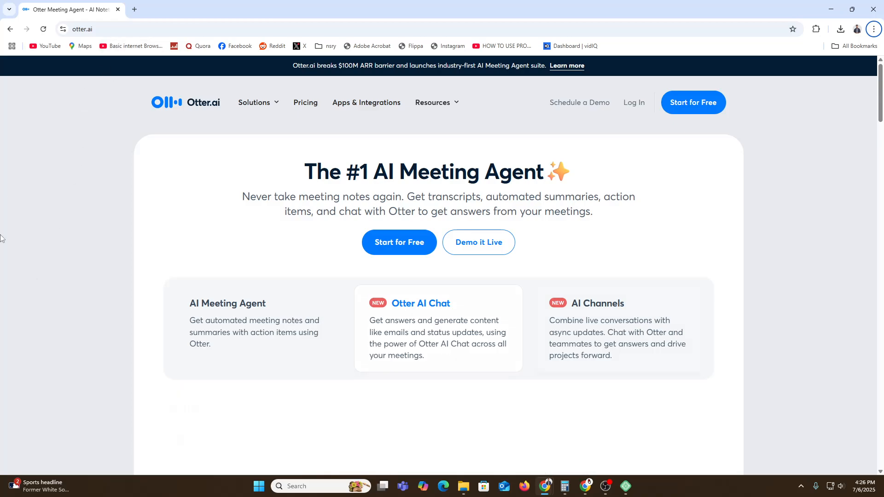
Open the free sign-up plans, review the Business Trial terms, and get started with the Basic plan.
{"action": "left_click", "coordinate": [399, 251]}
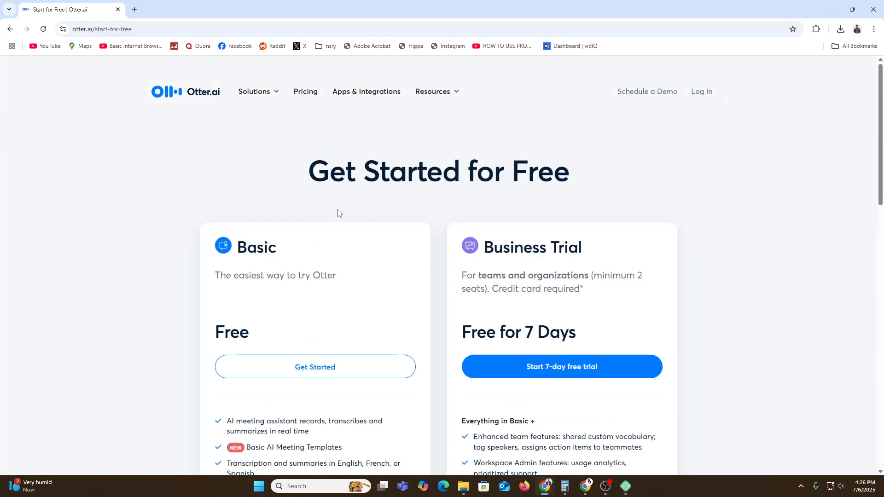
{"action": "left_click_drag", "start_coordinate": [321, 174], "coordinate": [553, 175]}
{"action": "left_click", "coordinate": [548, 200]}
{"action": "left_click_drag", "start_coordinate": [485, 250], "coordinate": [564, 248]}
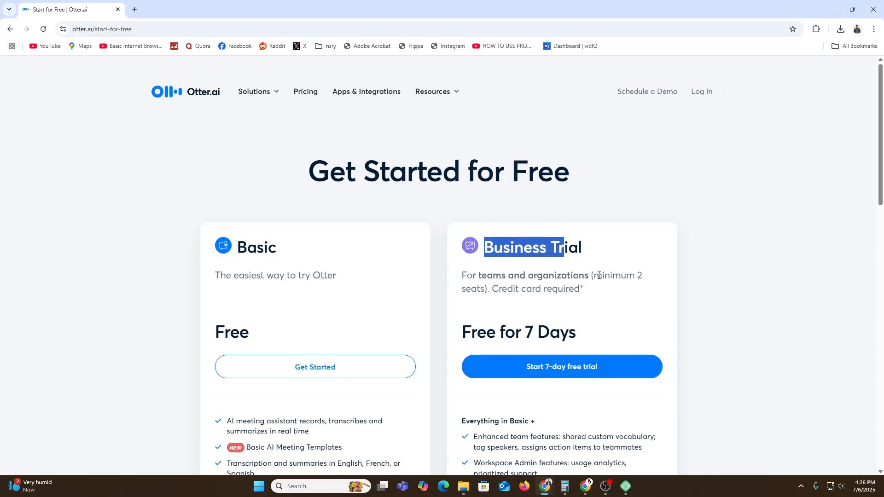
{"action": "left_click_drag", "start_coordinate": [505, 292], "coordinate": [568, 290]}
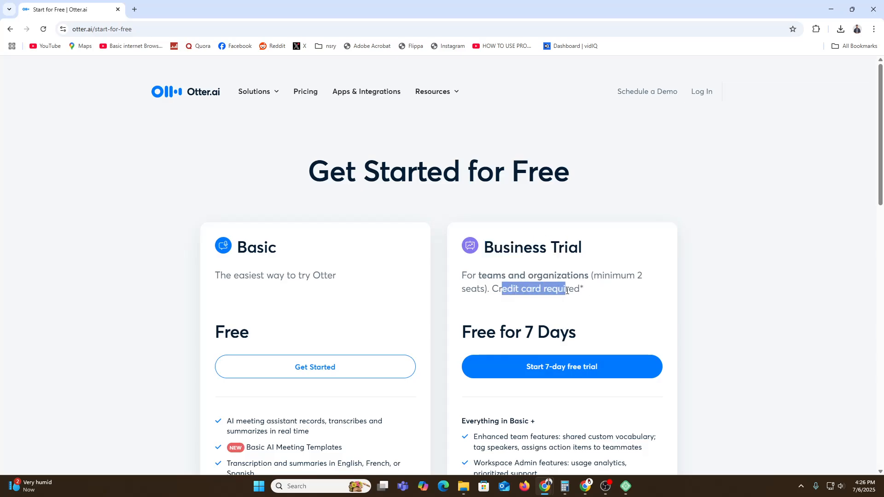
{"action": "left_click", "coordinate": [565, 313]}
{"action": "scroll", "coordinate": [565, 315], "scroll_direction": "down", "scroll_amount": 1}
{"action": "left_click", "coordinate": [332, 328]}
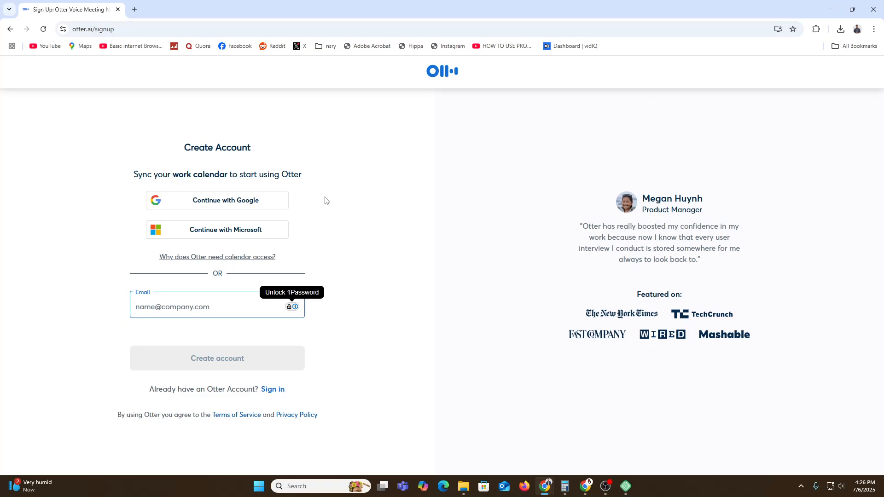
Sign up with the Google account, reviewing the services Otter can access before approving the access request.
{"action": "left_click", "coordinate": [225, 201]}
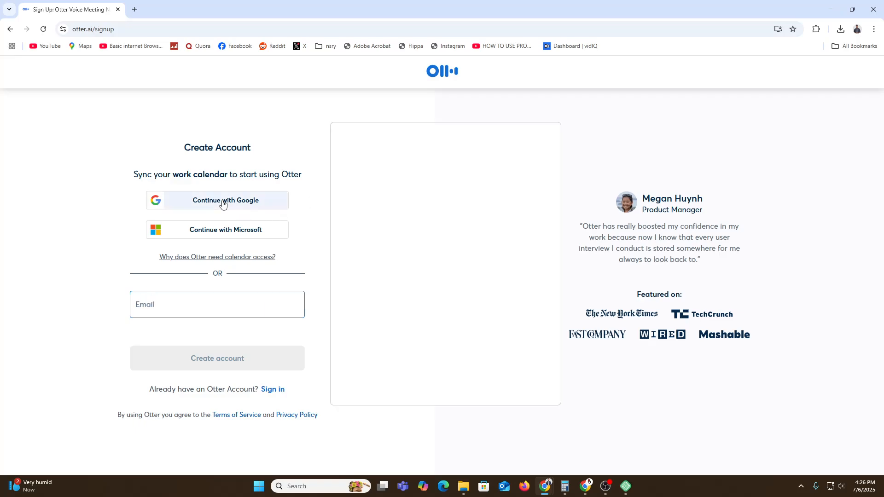
{"action": "left_click", "coordinate": [412, 289]}
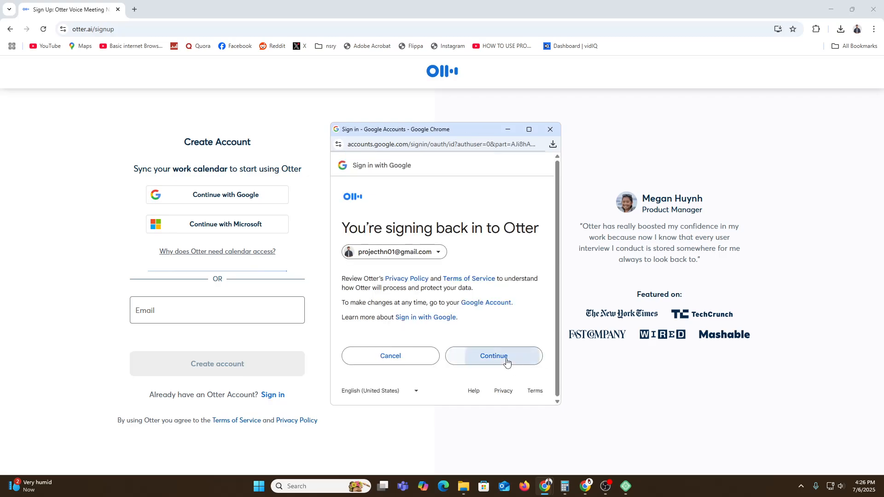
{"action": "left_click", "coordinate": [506, 360]}
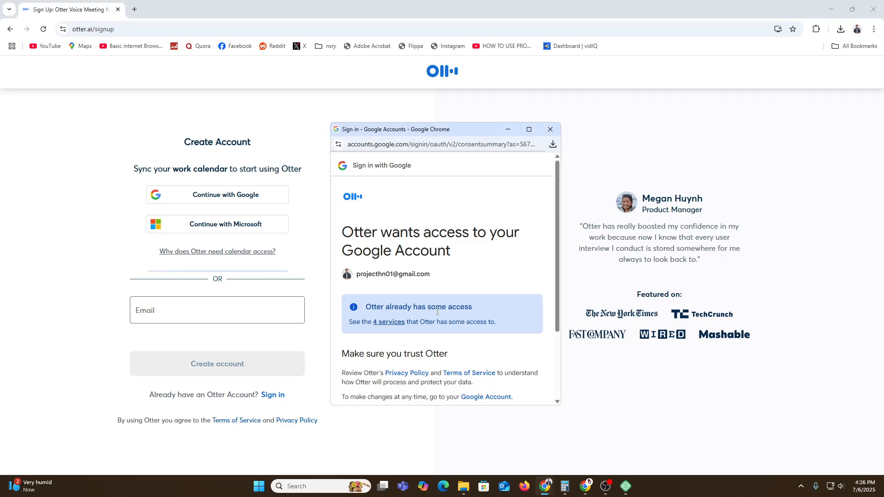
{"action": "left_click", "coordinate": [391, 322]}
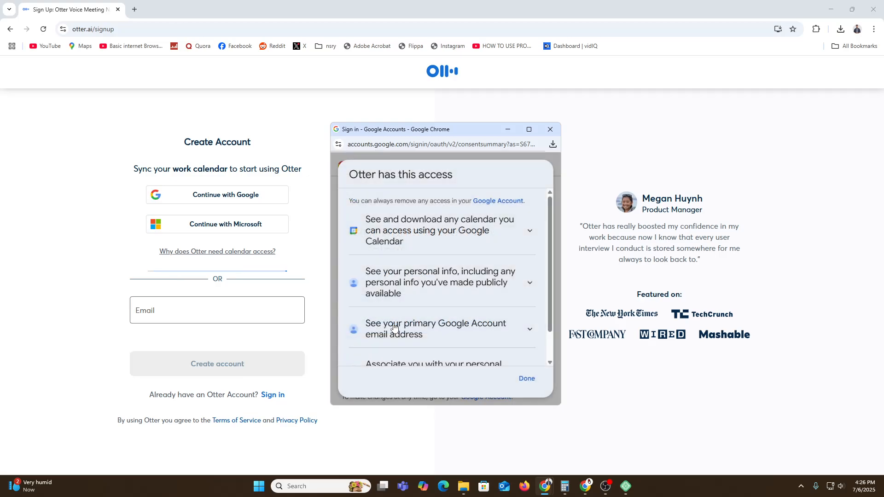
{"action": "scroll", "coordinate": [473, 341], "scroll_direction": "down", "scroll_amount": 2}
{"action": "left_click", "coordinate": [532, 382]}
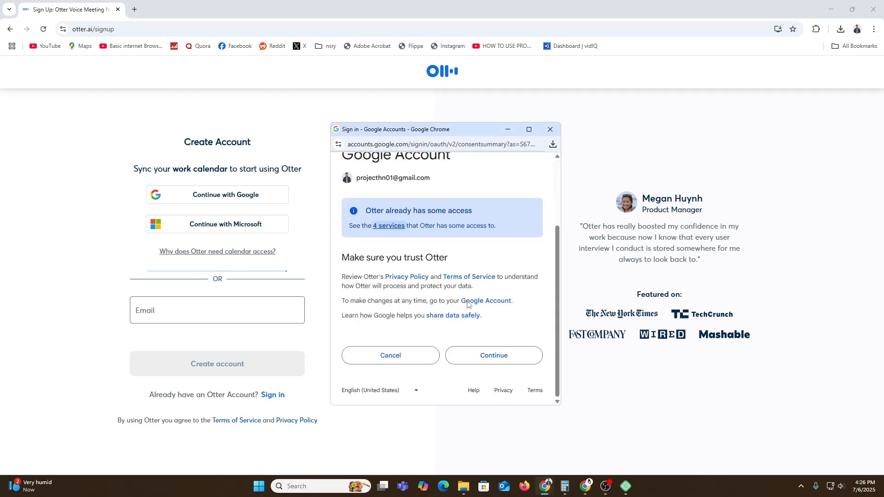
{"action": "left_click", "coordinate": [494, 352]}
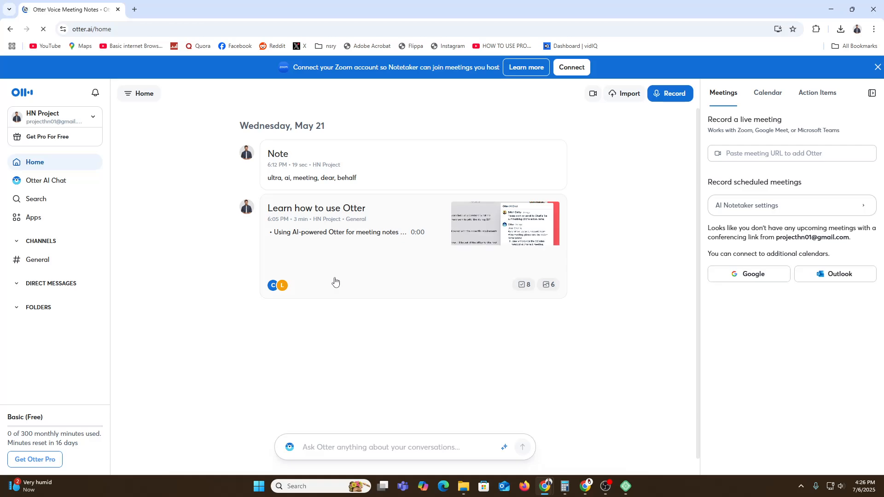
Record a live voice note, allowing microphone use while visiting the site, and stop the recording.
{"action": "mouse_move", "coordinate": [461, 234]}
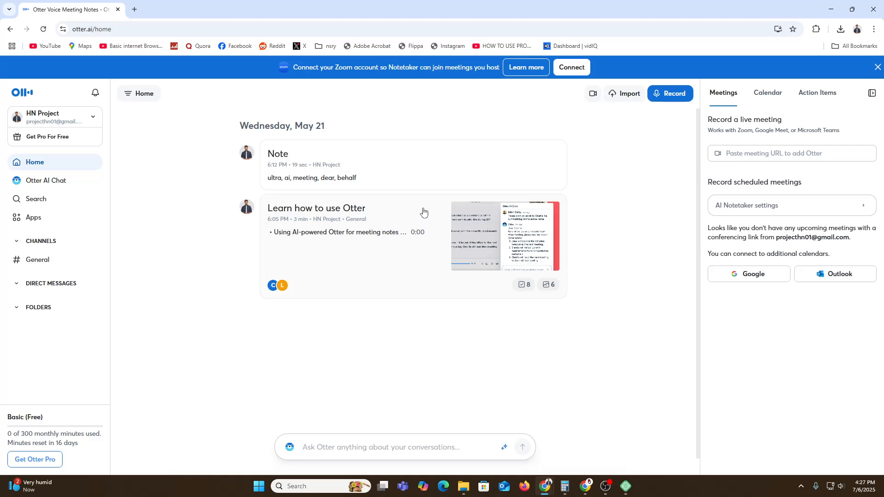
{"action": "left_click", "coordinate": [674, 96]}
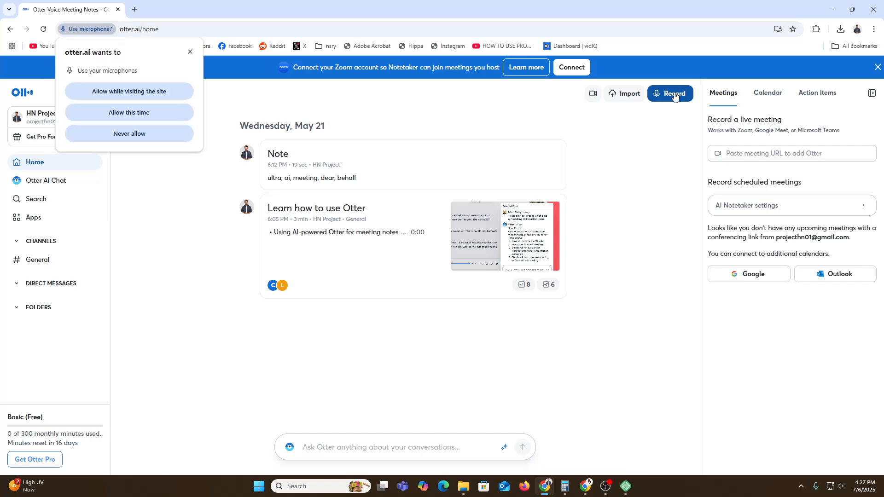
{"action": "left_click", "coordinate": [142, 96]}
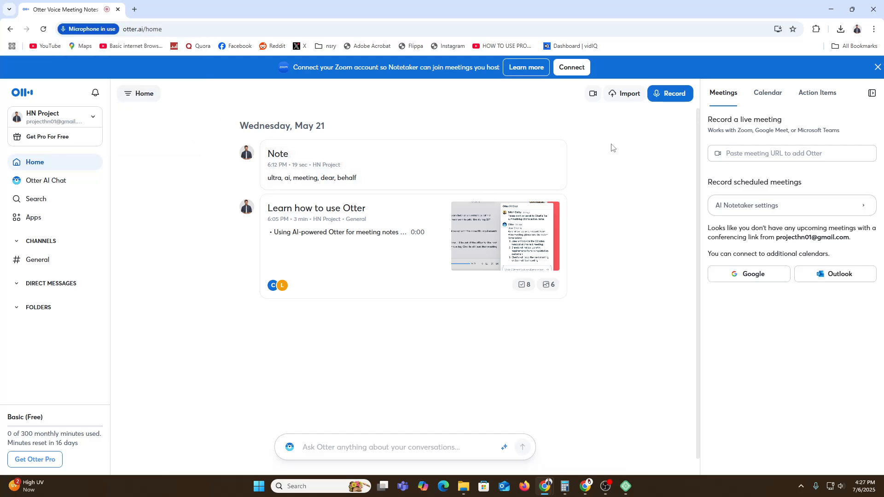
{"action": "left_click", "coordinate": [665, 95]}
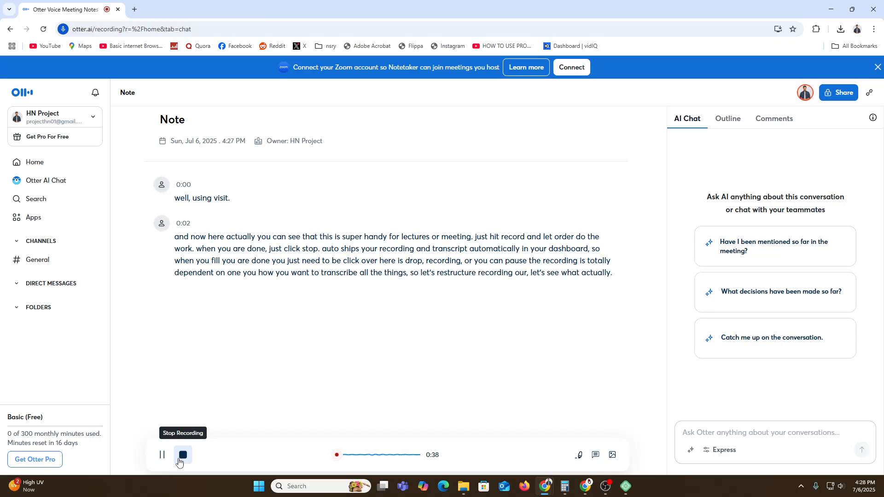
{"action": "left_click", "coordinate": [180, 461]}
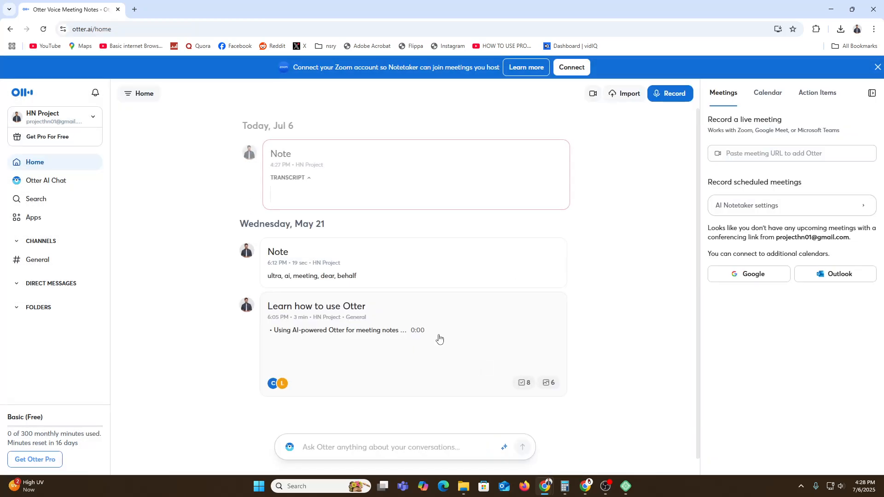
Open today's recorded note and play its audio alongside the transcript, pausing partway through.
{"action": "left_click", "coordinate": [377, 187]}
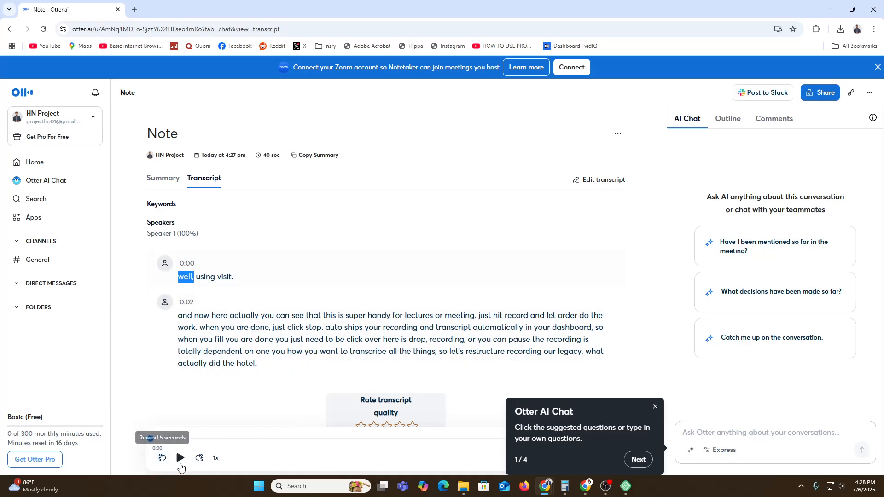
{"action": "left_click", "coordinate": [181, 459]}
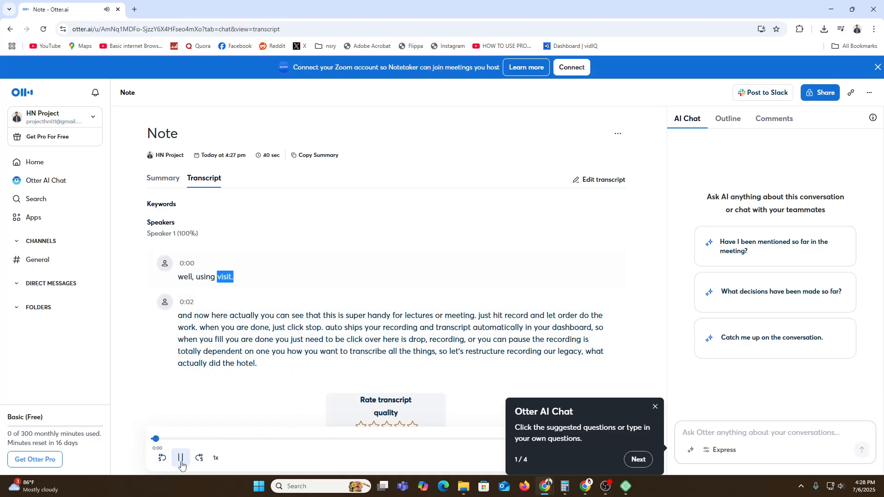
{"action": "left_click", "coordinate": [841, 489]}
{"action": "left_click", "coordinate": [791, 432]}
{"action": "left_click", "coordinate": [686, 389]}
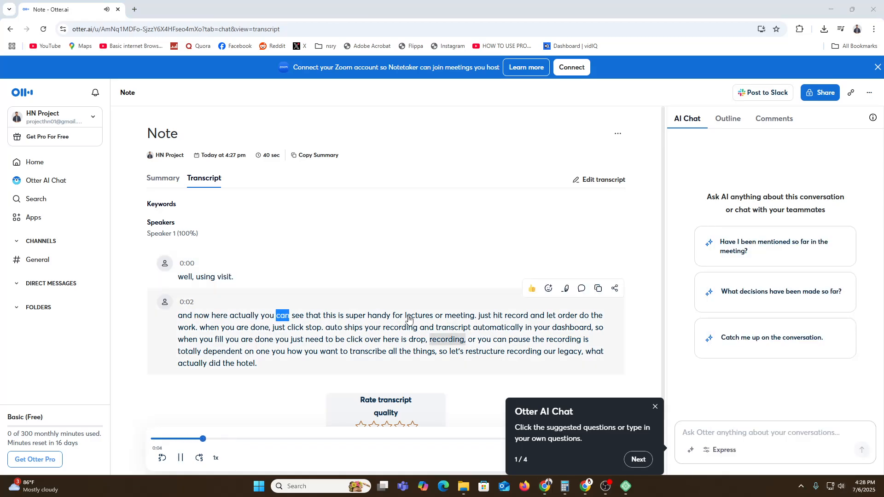
{"action": "scroll", "coordinate": [355, 316], "scroll_direction": "down", "scroll_amount": 1}
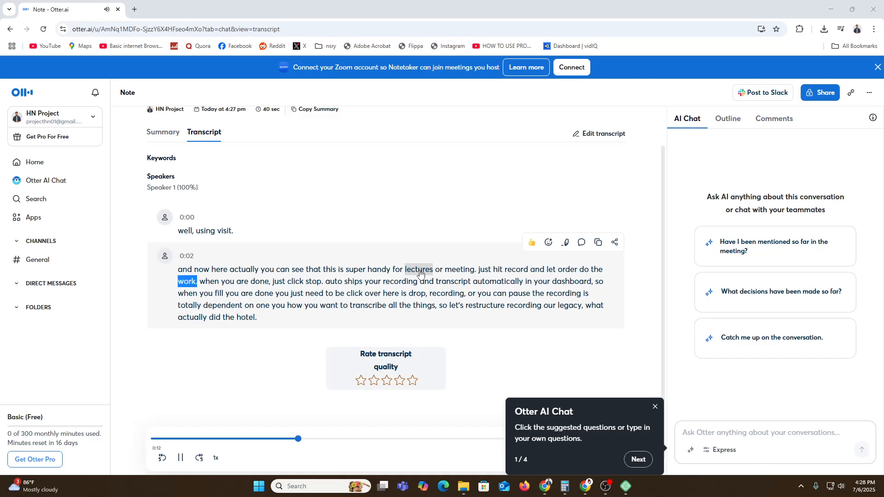
{"action": "key", "text": "space"}
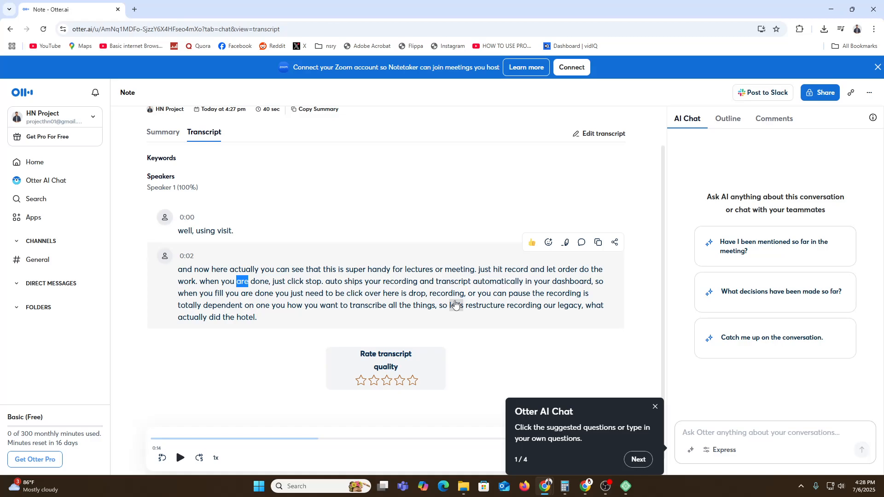
From the home page, import the video "How To Import & Export Data In Odoo - Step By Step (2025)" from the 06-07-25 Short folder for transcription.
{"action": "left_click", "coordinate": [36, 164]}
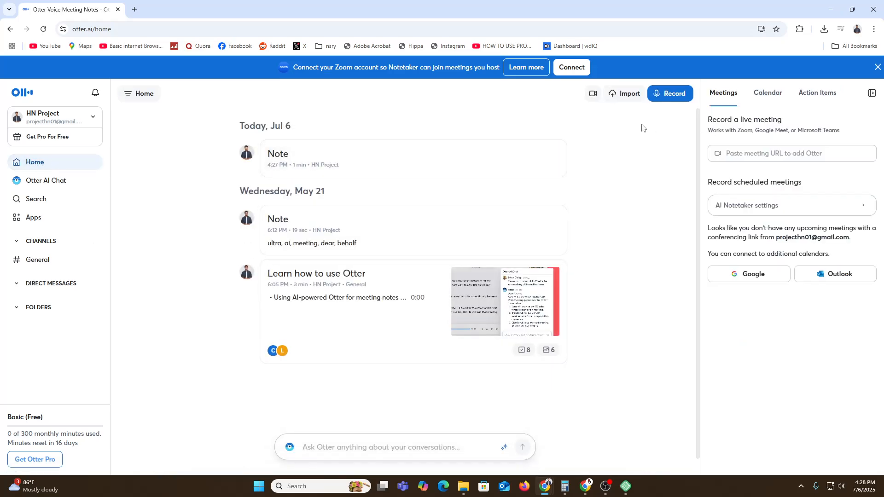
{"action": "left_click", "coordinate": [624, 96]}
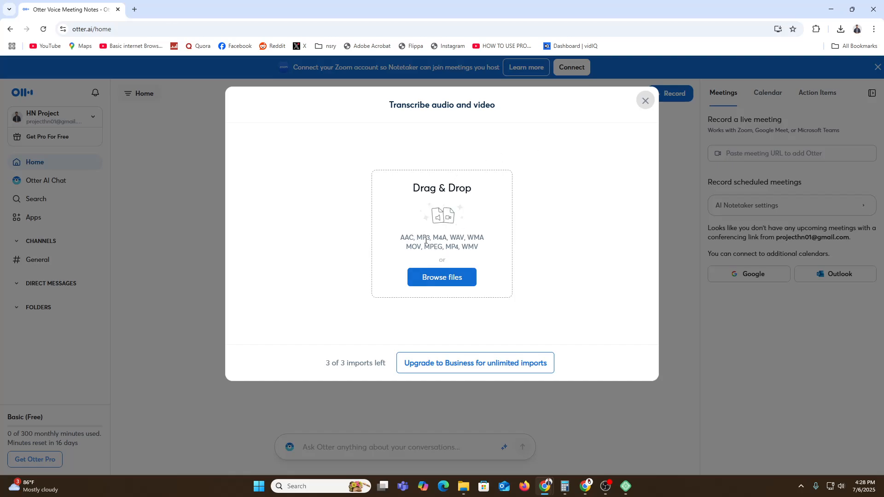
{"action": "left_click", "coordinate": [435, 276]}
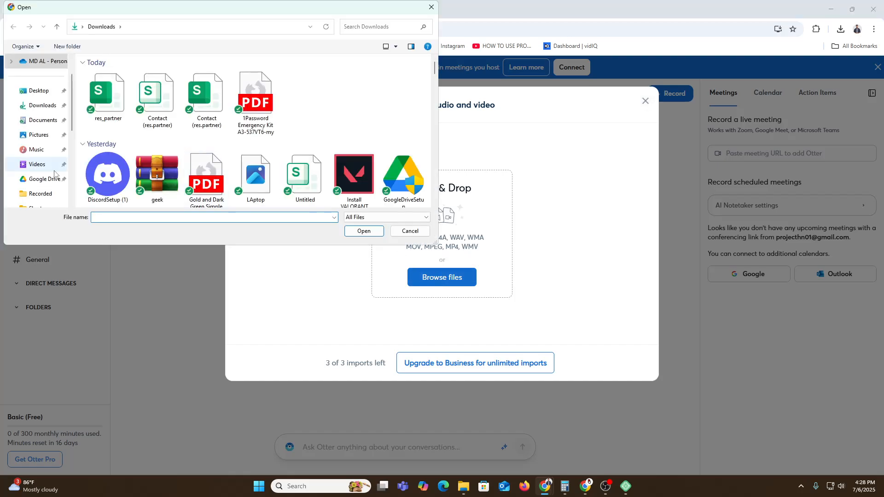
{"action": "scroll", "coordinate": [54, 176], "scroll_direction": "down", "scroll_amount": 3}
{"action": "left_click", "coordinate": [48, 150]}
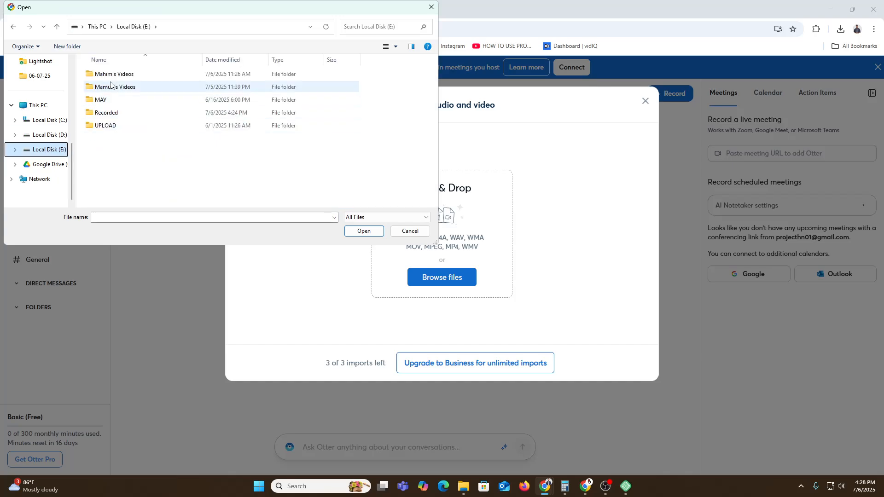
{"action": "left_click", "coordinate": [124, 79]}
{"action": "double_click", "coordinate": [124, 76]}
{"action": "double_click", "coordinate": [113, 122]}
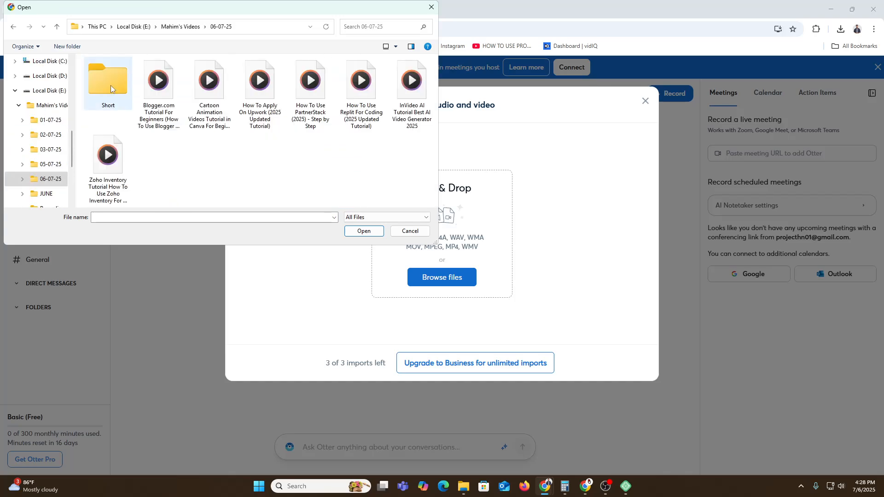
{"action": "double_click", "coordinate": [109, 83]}
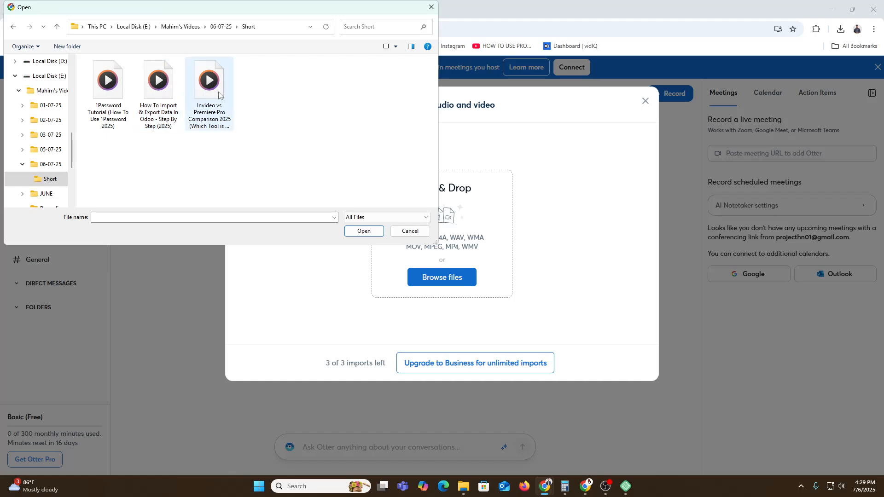
{"action": "double_click", "coordinate": [159, 88]}
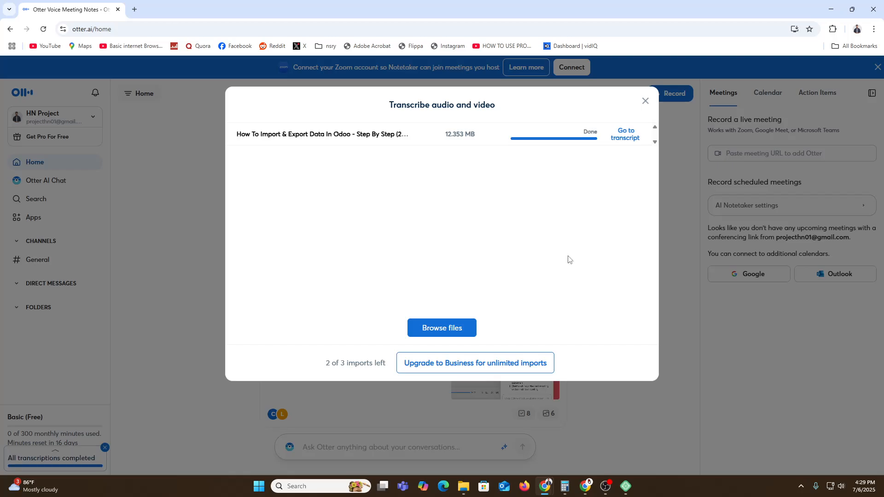
Open the imported Odoo video's transcript, look through the text, and play part of its audio before pausing.
{"action": "left_click", "coordinate": [631, 140]}
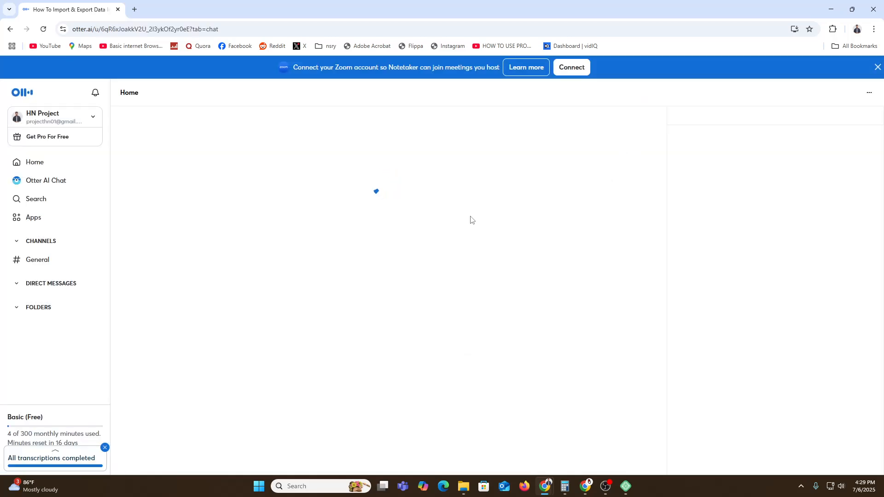
{"action": "scroll", "coordinate": [262, 292], "scroll_direction": "down", "scroll_amount": 5}
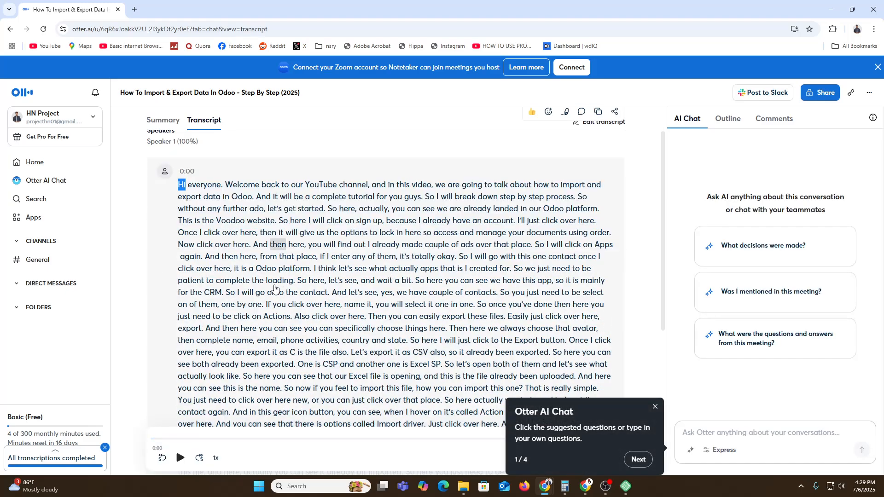
{"action": "scroll", "coordinate": [281, 324], "scroll_direction": "up", "scroll_amount": 3}
{"action": "left_click", "coordinate": [180, 458]}
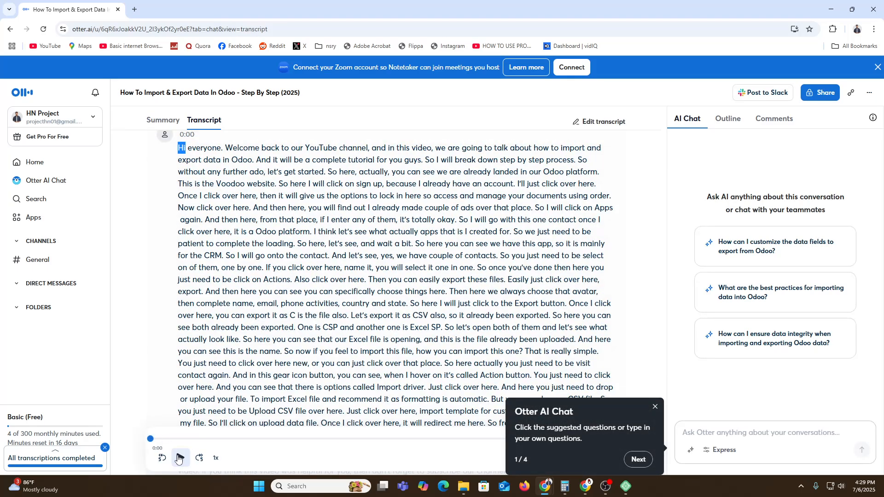
{"action": "scroll", "coordinate": [207, 396], "scroll_direction": "up", "scroll_amount": 3}
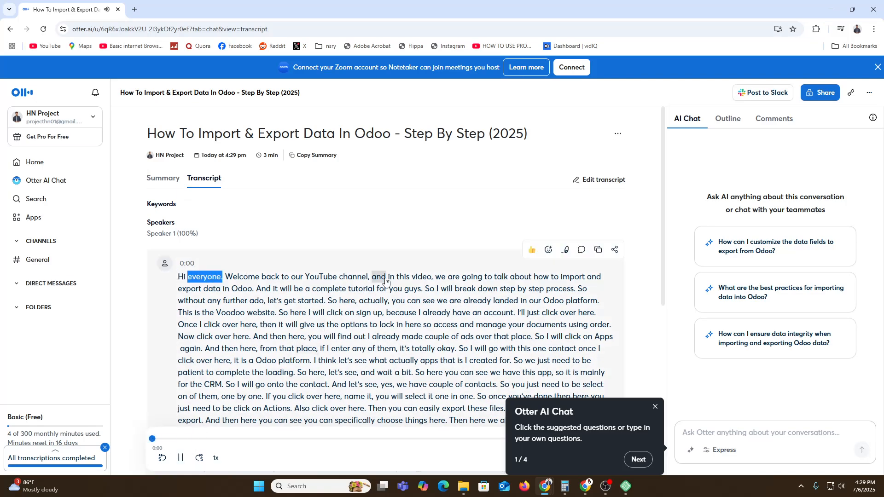
{"action": "scroll", "coordinate": [368, 318], "scroll_direction": "down", "scroll_amount": 1}
{"action": "scroll", "coordinate": [374, 299], "scroll_direction": "down", "scroll_amount": 2}
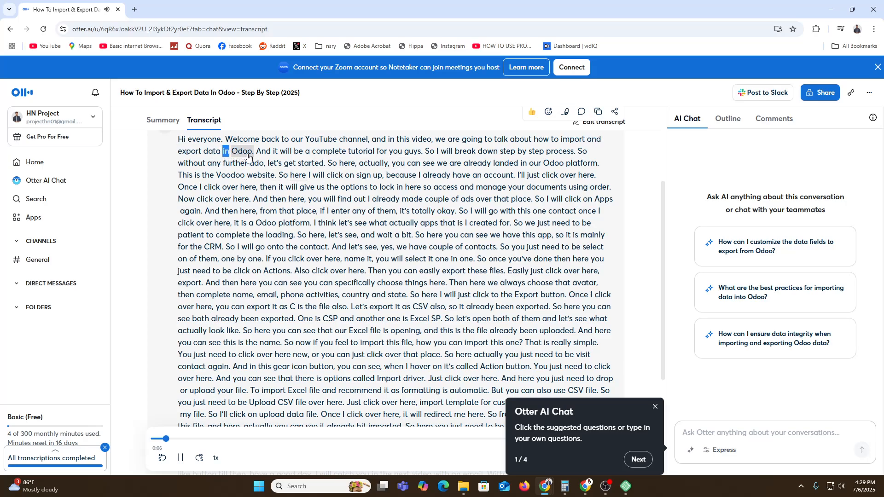
{"action": "left_click", "coordinate": [180, 458]}
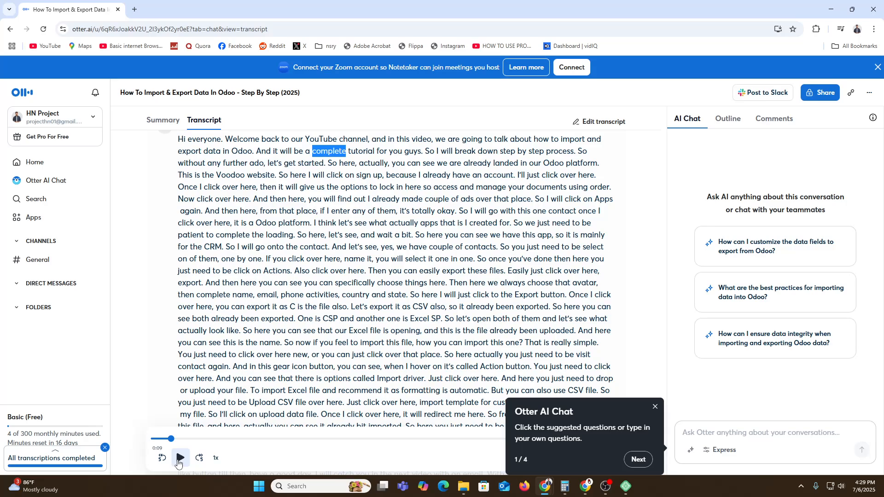
Show the Odoo video's summary and dismiss the Meeting Summary Templates announcement.
{"action": "left_click", "coordinate": [162, 120]}
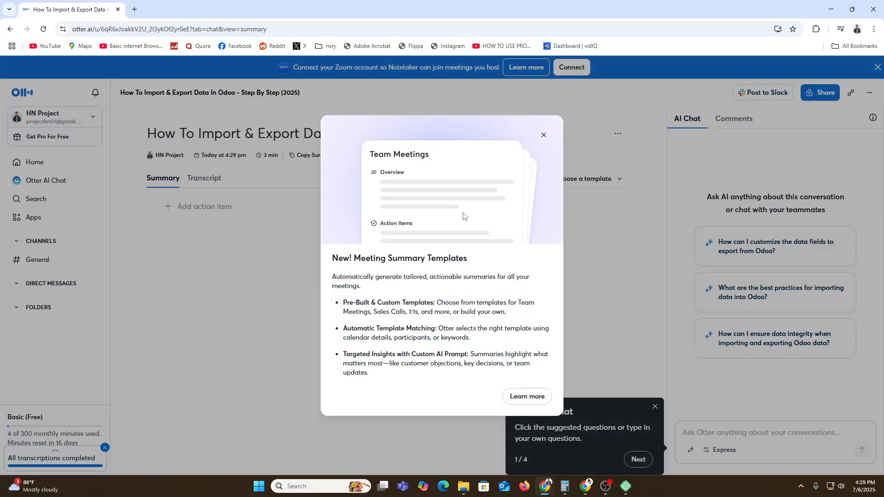
{"action": "left_click", "coordinate": [543, 135]}
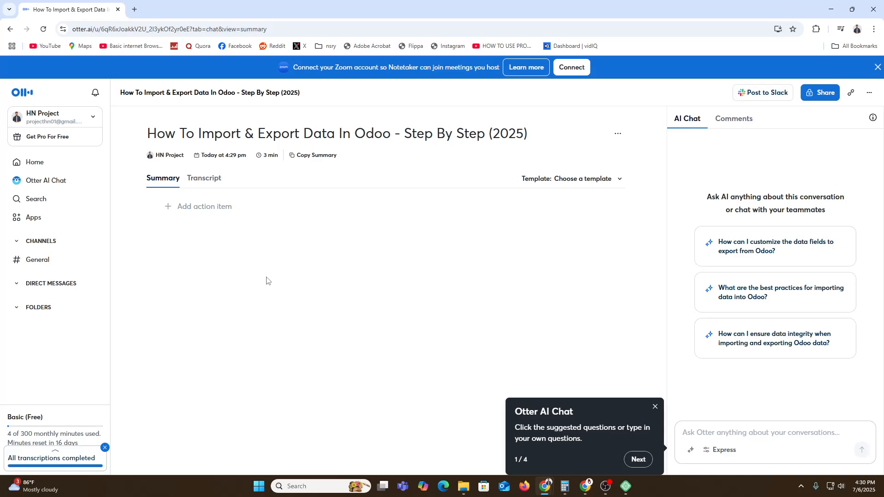
Edit the Odoo video's transcript, replacing the opening word "Hi" with "Hello", and finish editing.
{"action": "left_click", "coordinate": [204, 179]}
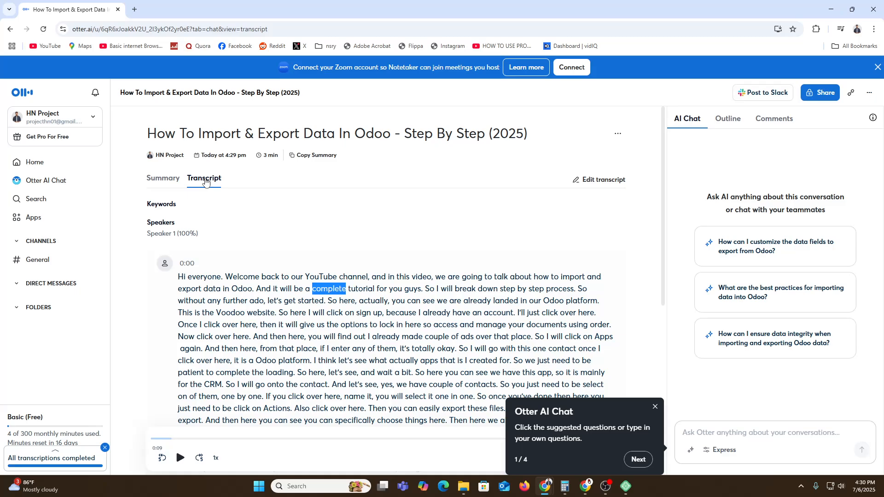
{"action": "scroll", "coordinate": [590, 183], "scroll_direction": "down", "scroll_amount": 3}
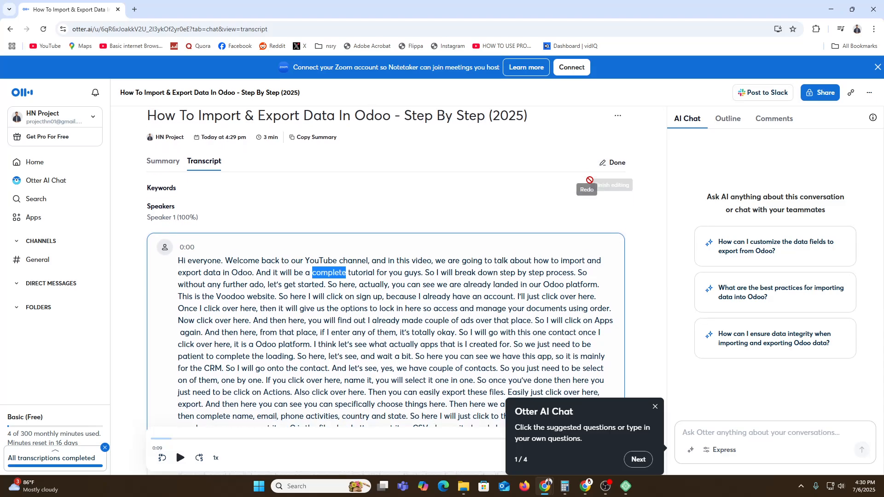
{"action": "left_click", "coordinate": [588, 173]}
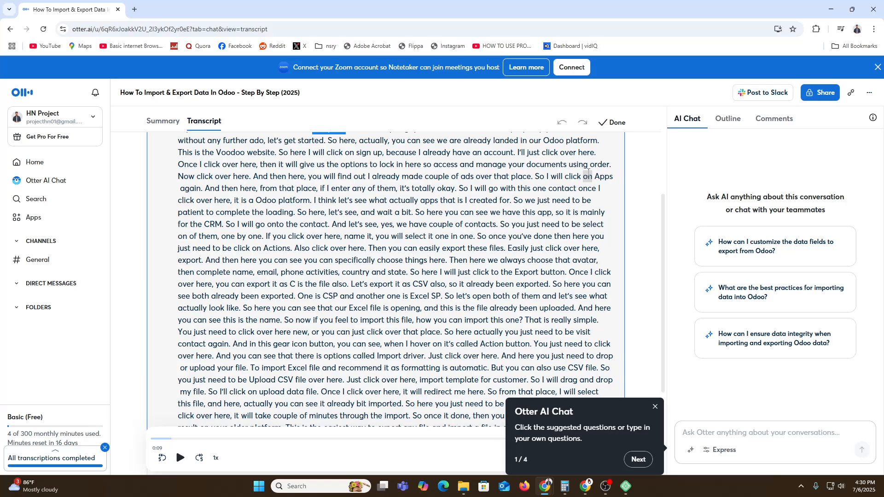
{"action": "double_click", "coordinate": [421, 187]}
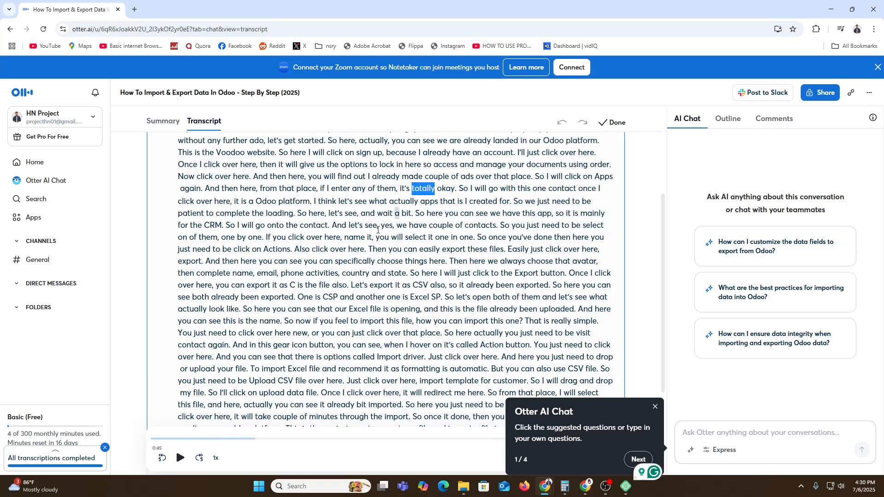
{"action": "scroll", "coordinate": [387, 221], "scroll_direction": "up", "scroll_amount": 4}
{"action": "double_click", "coordinate": [182, 279]}
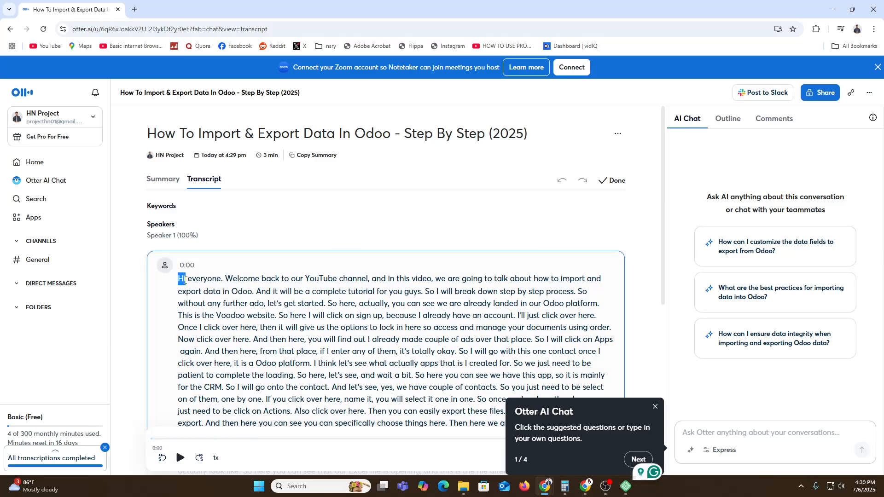
{"action": "type", "text": "Hello"}
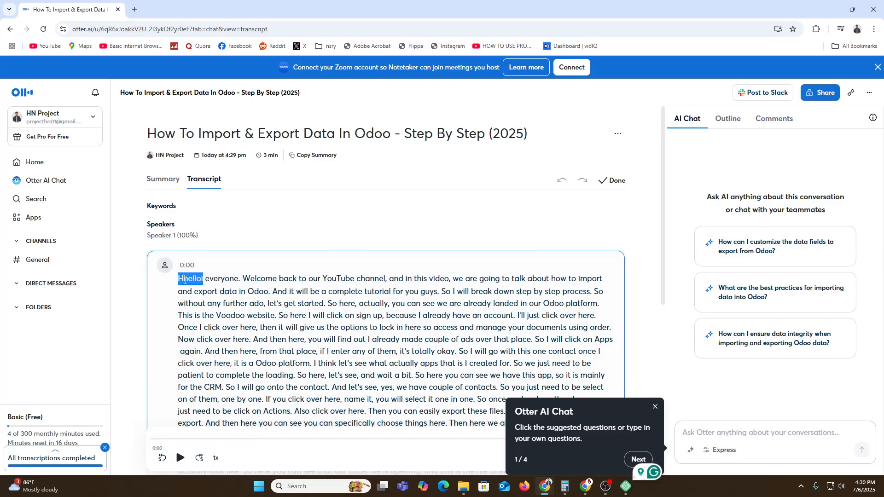
{"action": "key", "text": "BackSpace"}
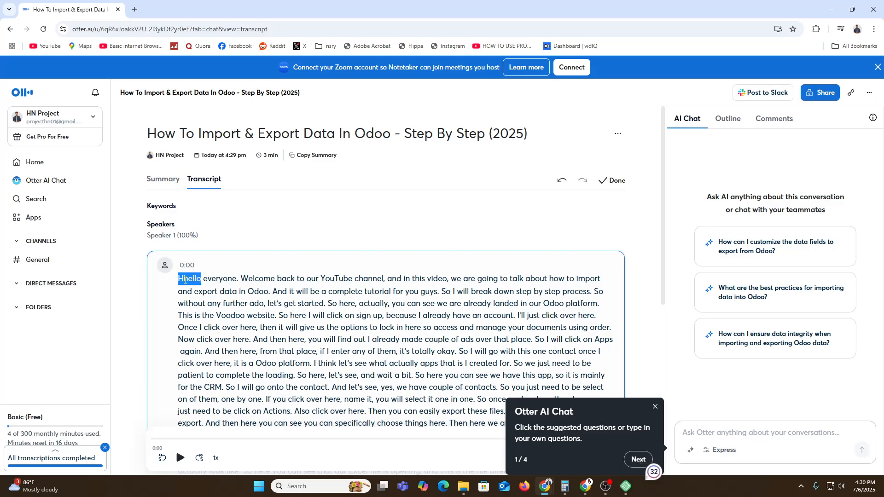
{"action": "key", "text": "BackSpace"}
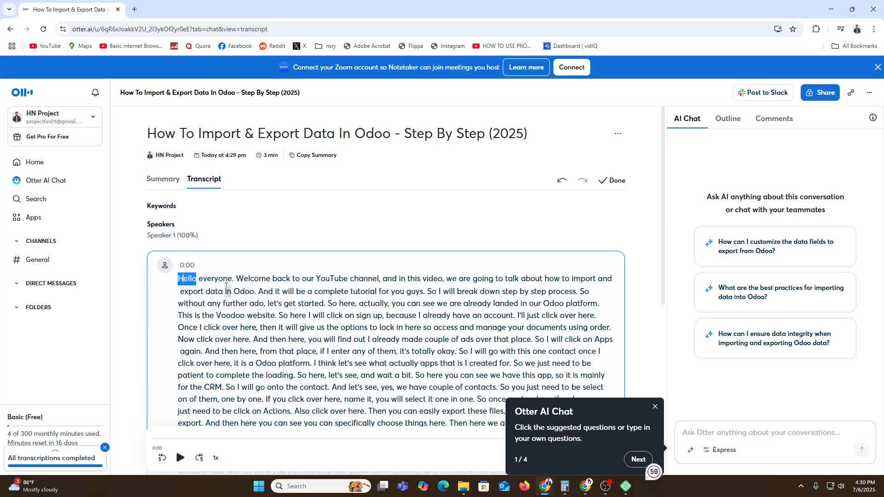
{"action": "left_click", "coordinate": [612, 180]}
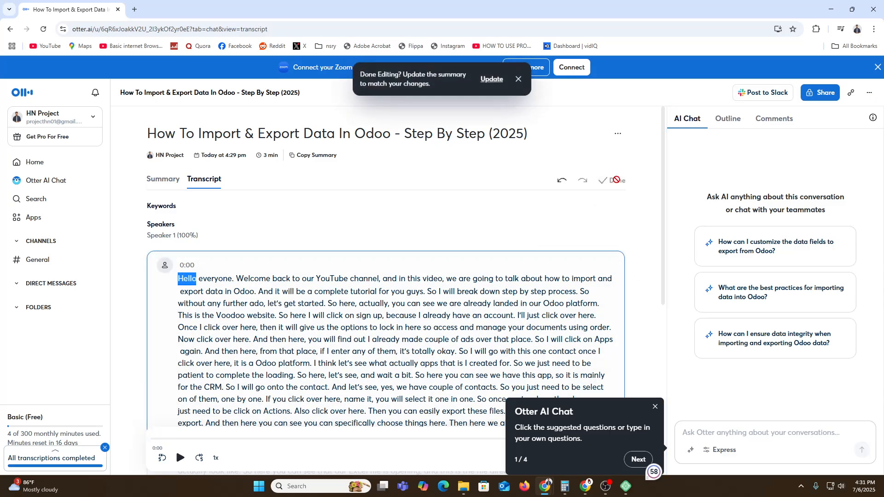
Look over the edited transcript and play its audio from the beginning for a few seconds.
{"action": "scroll", "coordinate": [246, 367], "scroll_direction": "down", "scroll_amount": 4}
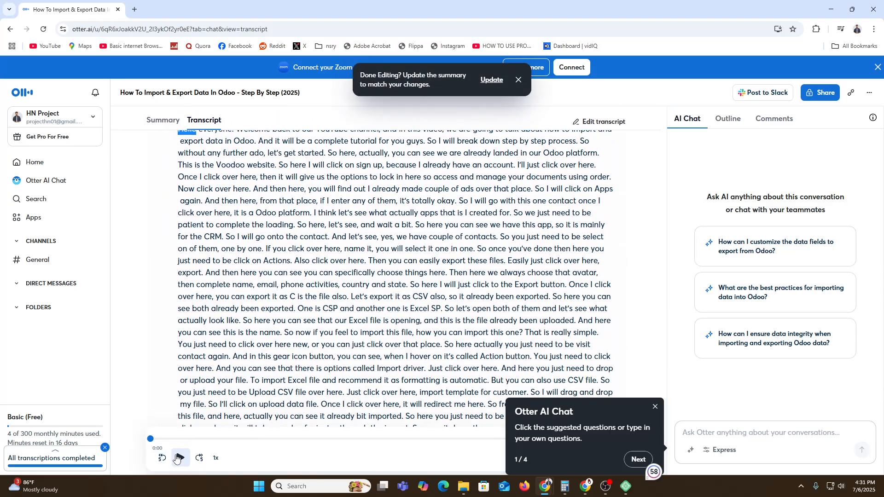
{"action": "scroll", "coordinate": [246, 367], "scroll_direction": "up", "scroll_amount": 5}
{"action": "left_click", "coordinate": [181, 459]}
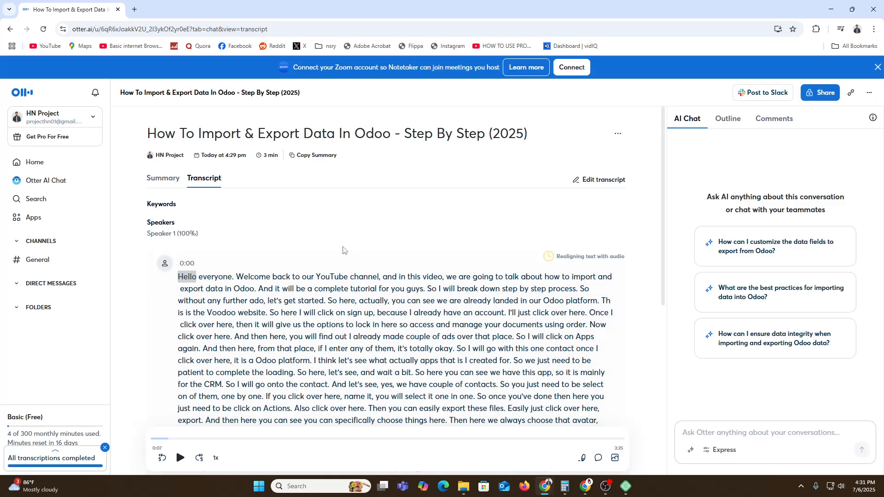
Reopen the transcript for editing and highlight the passage that starts at the sentence about the Voodoo website.
{"action": "left_click", "coordinate": [600, 179]}
{"action": "scroll", "coordinate": [472, 276], "scroll_direction": "down", "scroll_amount": 3}
{"action": "scroll", "coordinate": [472, 279], "scroll_direction": "up", "scroll_amount": 3}
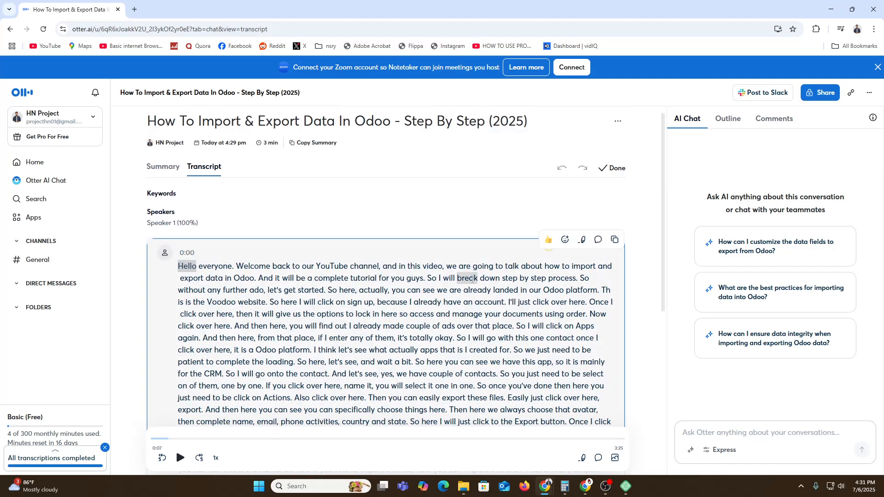
{"action": "double_click", "coordinate": [472, 279]}
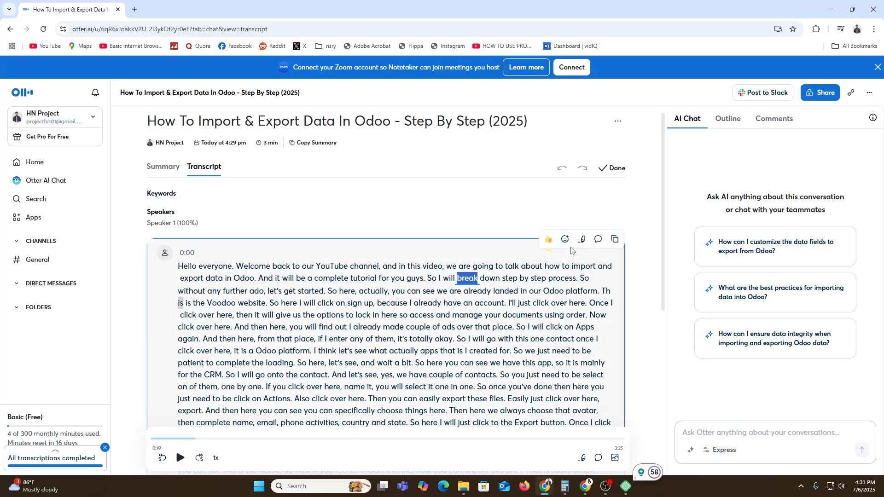
{"action": "left_click", "coordinate": [585, 241]}
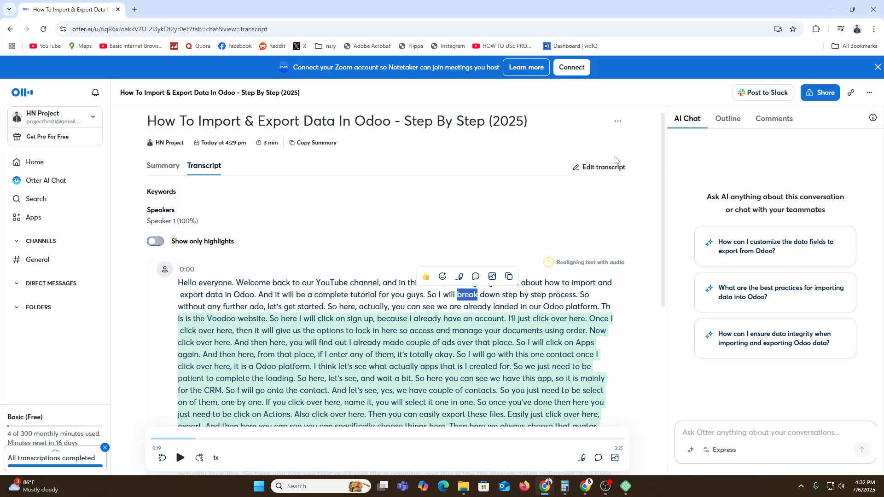
View the conversation's sharing options and its link access levels, and close the sharing dialog.
{"action": "left_click", "coordinate": [818, 95]}
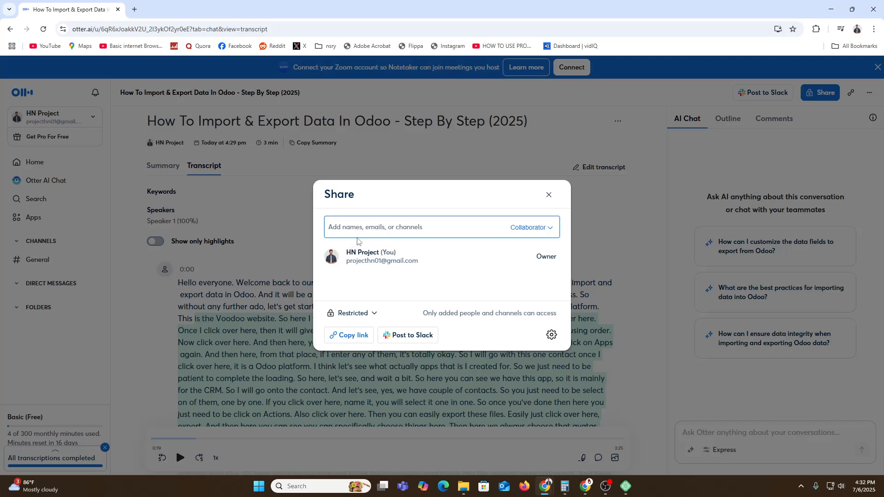
{"action": "left_click", "coordinate": [360, 313]}
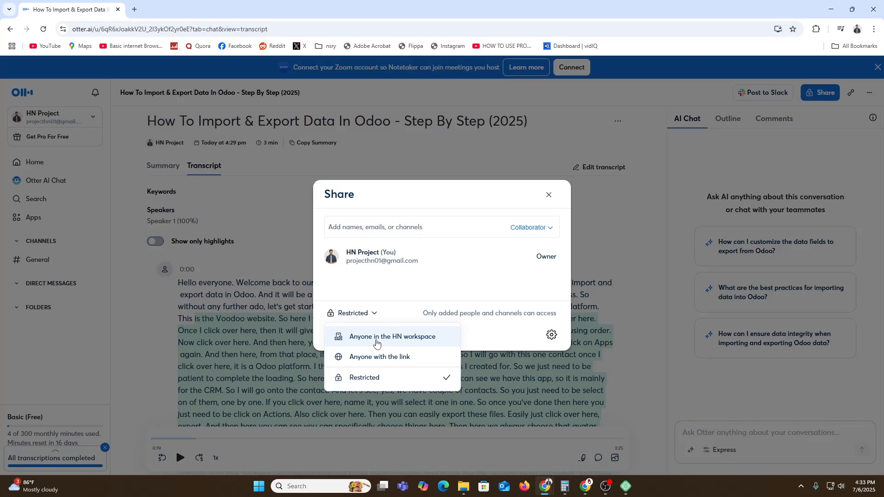
{"action": "left_click", "coordinate": [249, 179]}
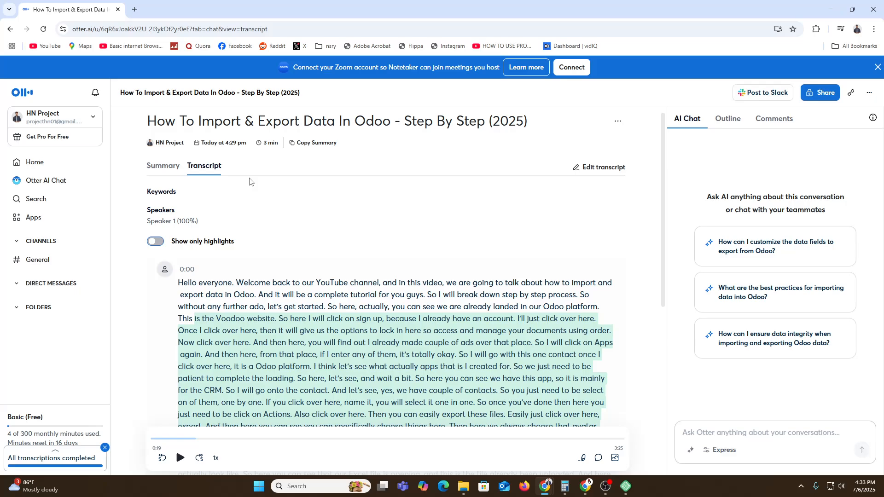
Look through the home page, the Folders page and the General channel, dismissing the AI Chat modes announcement.
{"action": "left_click", "coordinate": [54, 166]}
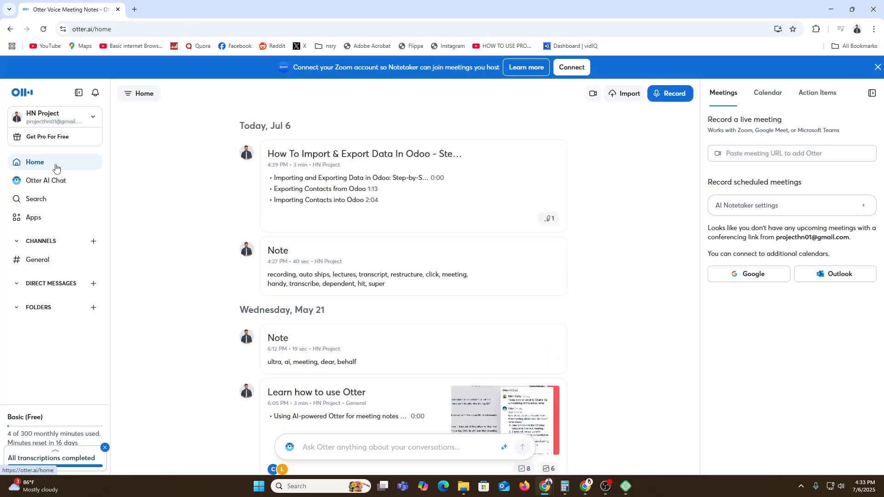
{"action": "right_click", "coordinate": [171, 197]}
{"action": "left_click", "coordinate": [171, 193]}
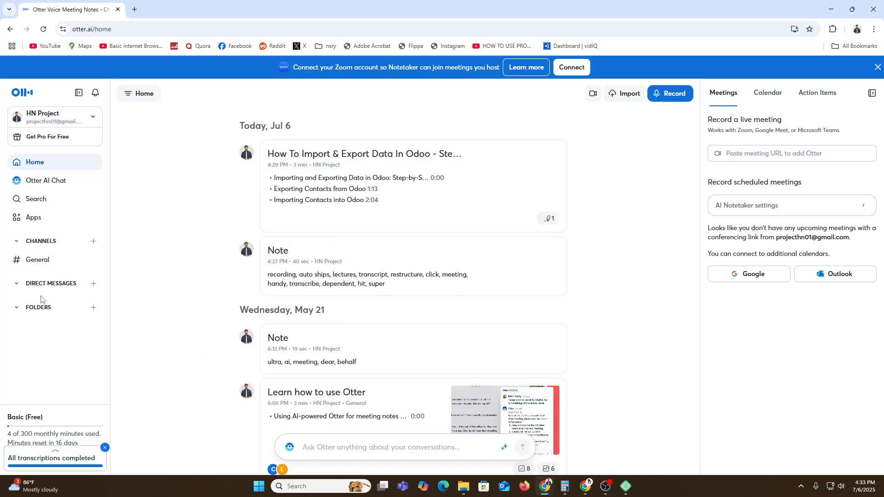
{"action": "left_click", "coordinate": [38, 307]}
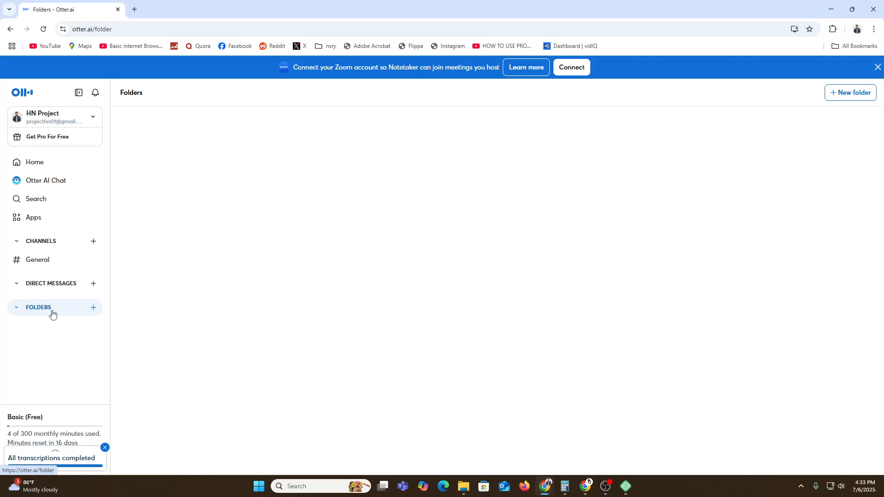
{"action": "left_click", "coordinate": [46, 260]}
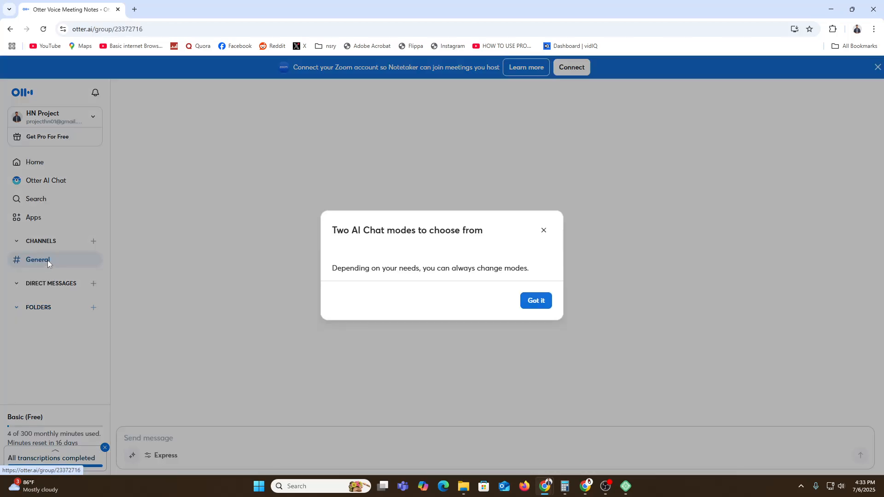
{"action": "left_click", "coordinate": [37, 219]}
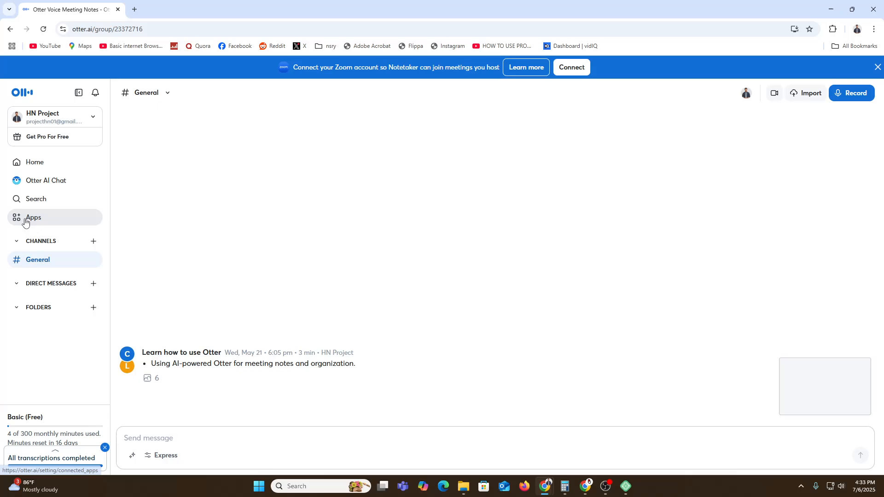
View the available app integrations, open the Zoom connection's sign-in page, and return to the integrations list.
{"action": "left_click", "coordinate": [31, 219]}
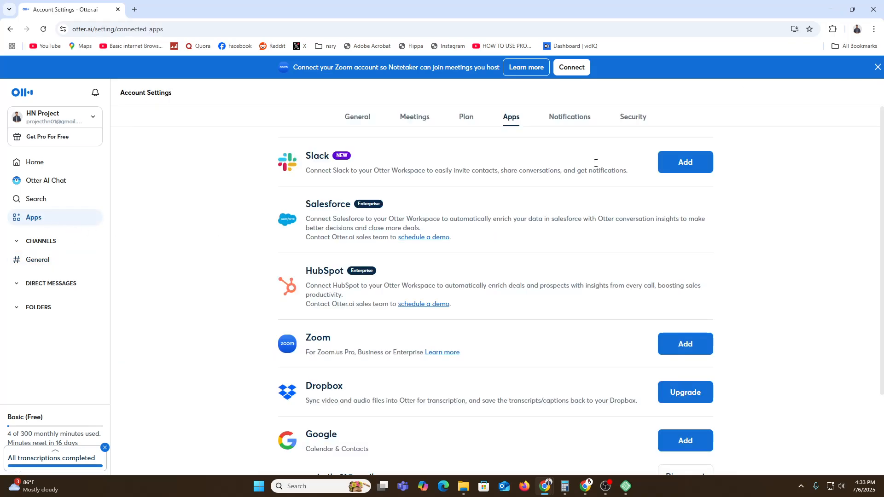
{"action": "left_click", "coordinate": [685, 345]}
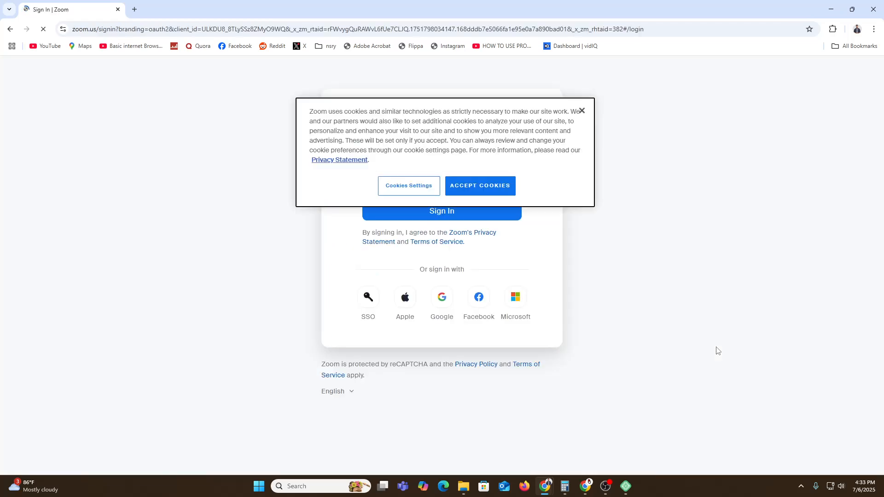
{"action": "left_click", "coordinate": [10, 30]}
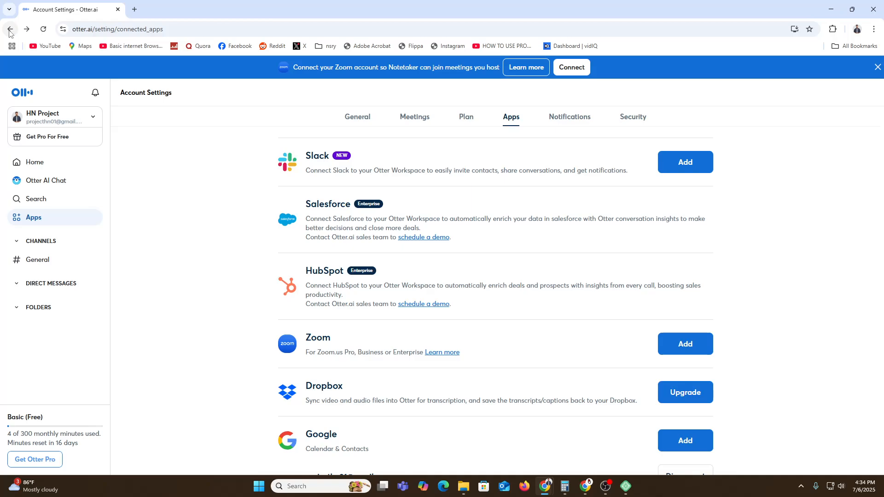
Reopen the Odoo video's conversation from the home page to show its generated summary.
{"action": "left_click", "coordinate": [44, 167]}
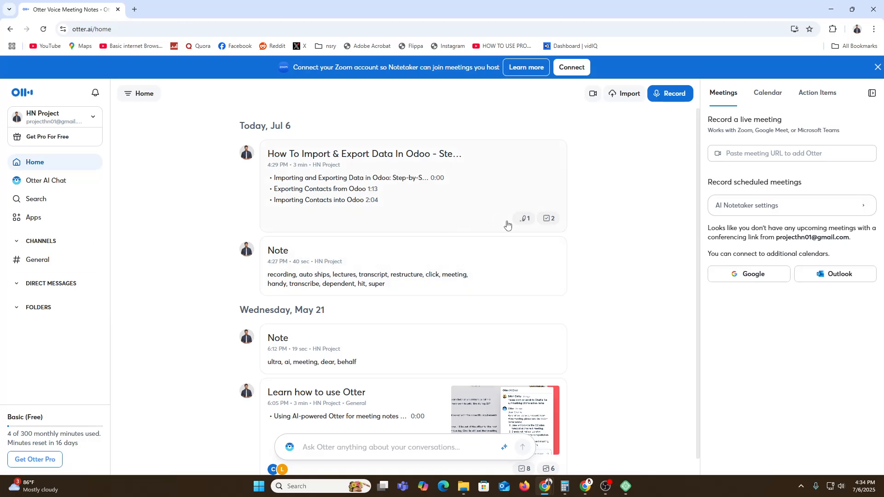
{"action": "left_click", "coordinate": [511, 174]}
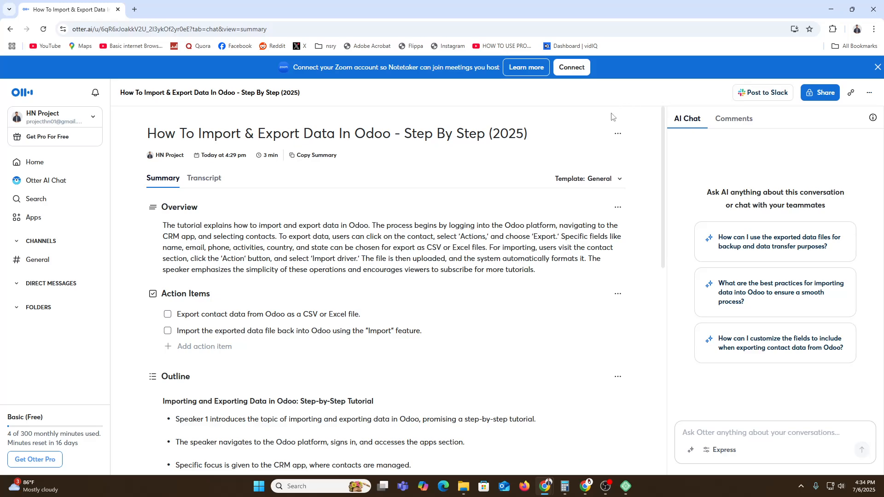
{"action": "left_click", "coordinate": [618, 134]}
{"action": "left_click", "coordinate": [617, 135]}
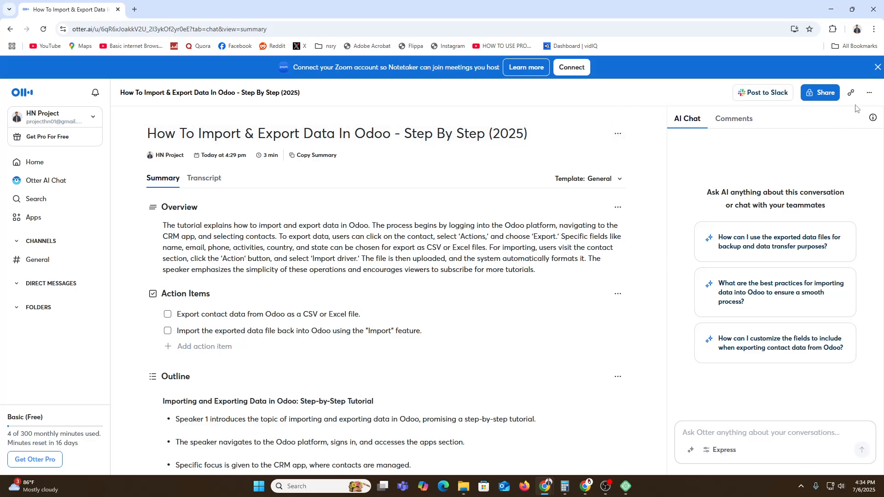
Export the Odoo video's transcript as a txt file, continuing past the ChatGPT export prompt.
{"action": "left_click", "coordinate": [868, 94]}
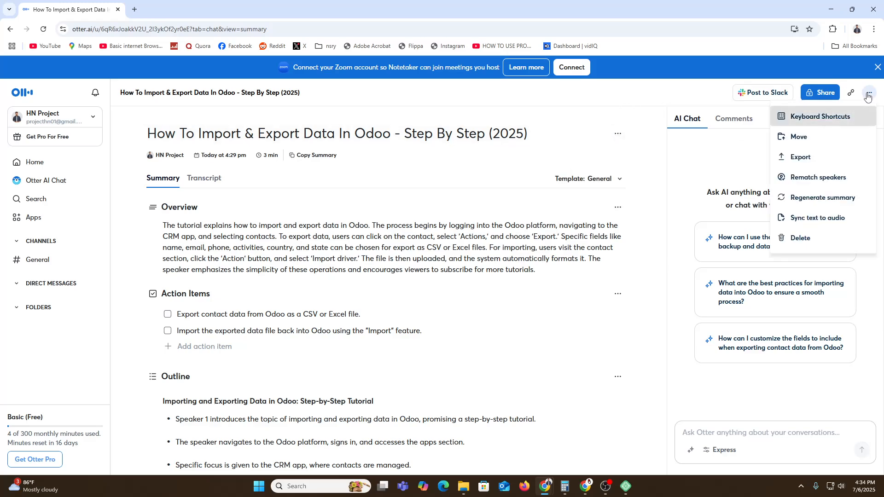
{"action": "left_click", "coordinate": [807, 165]}
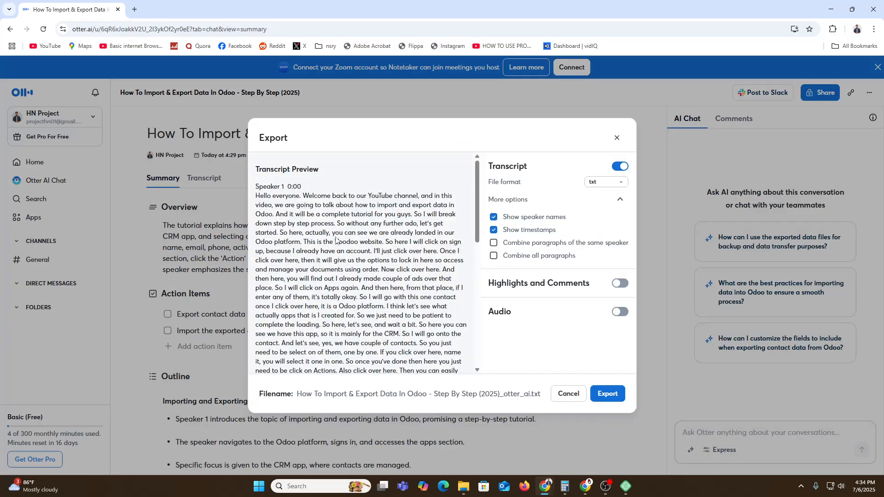
{"action": "left_click", "coordinate": [611, 185]}
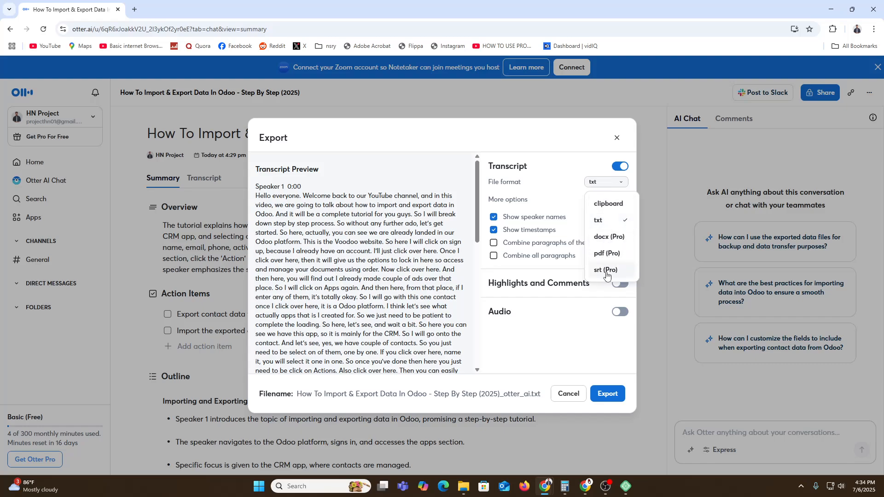
{"action": "left_click", "coordinate": [607, 222]}
{"action": "left_click", "coordinate": [608, 394]}
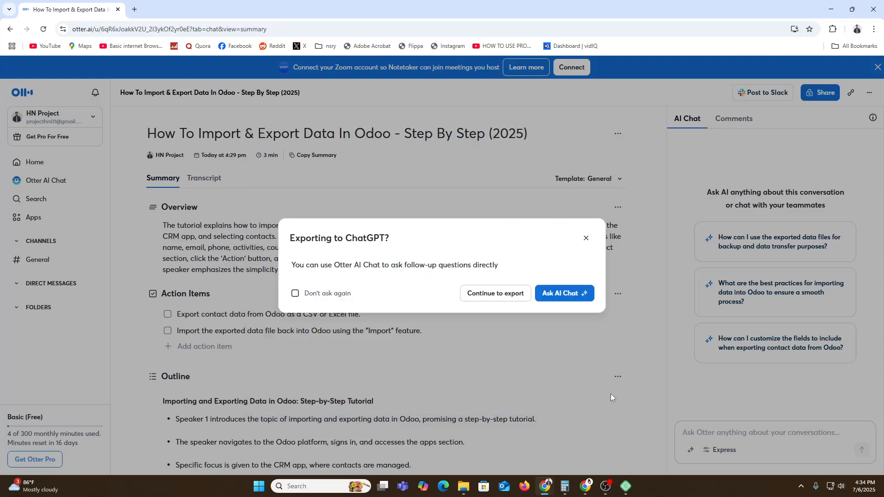
{"action": "left_click", "coordinate": [492, 350]}
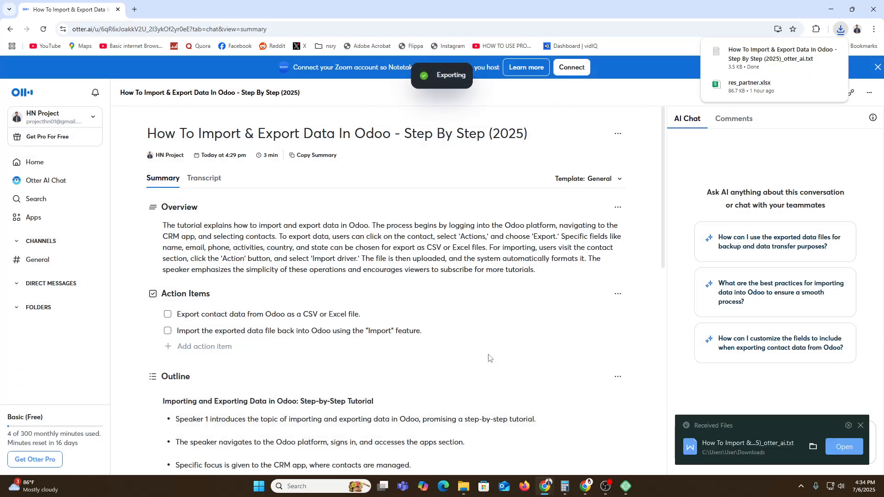